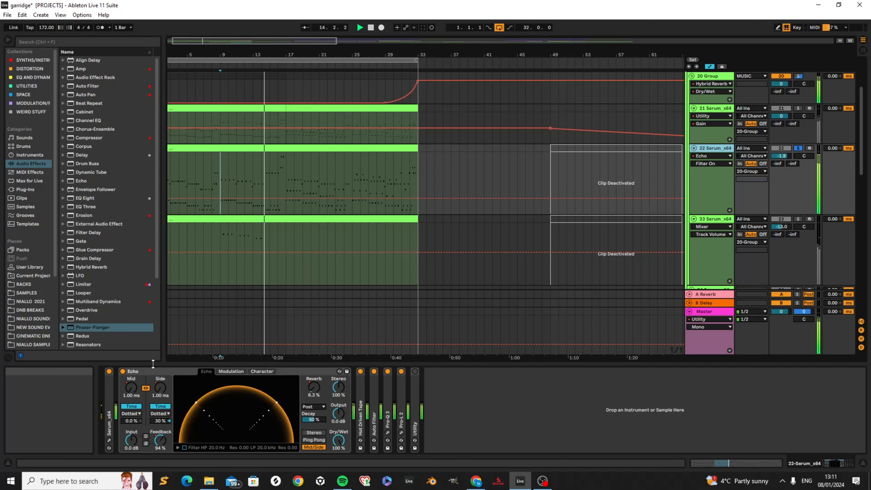
# Step: Compare track 22 with Echo bypassed, listening from bar 9, and switch Echo back on
pyautogui.click(288, 176)
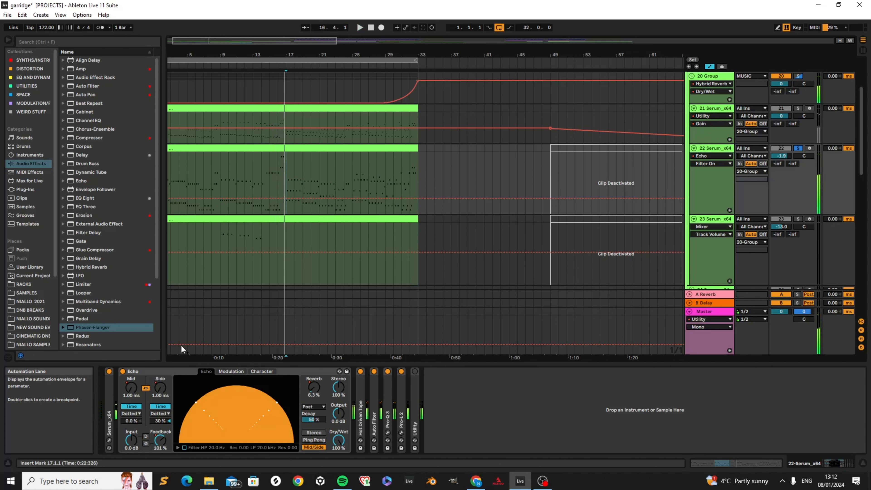
pyautogui.click(122, 371)
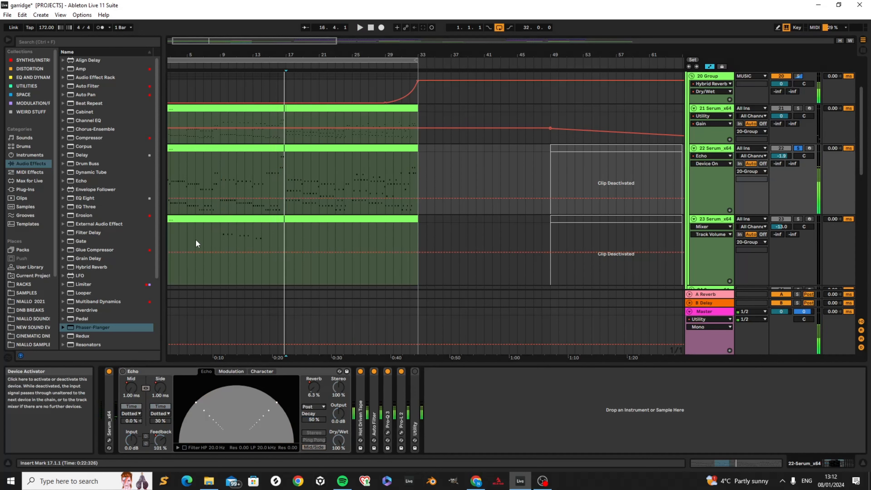
pyautogui.click(220, 170)
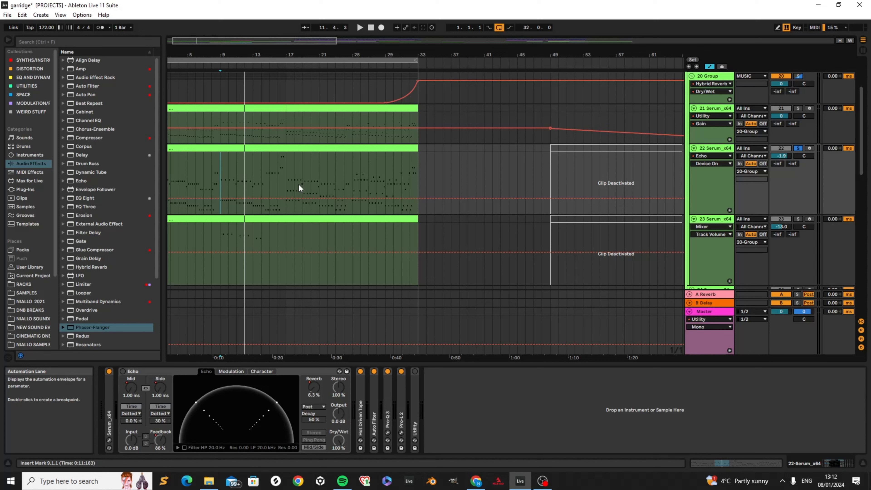
pyautogui.click(123, 371)
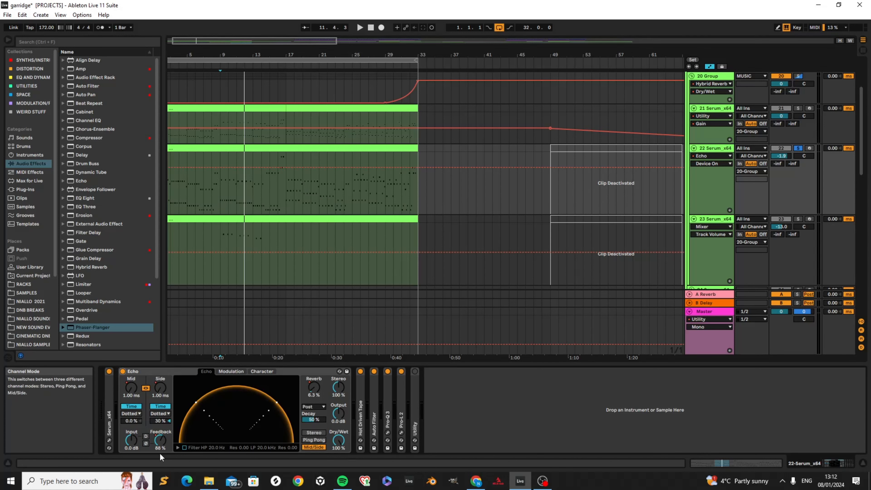
# Step: Examine the automation of Echo's Feedback and Reverb Level in track 22's lane
pyautogui.click(160, 440)
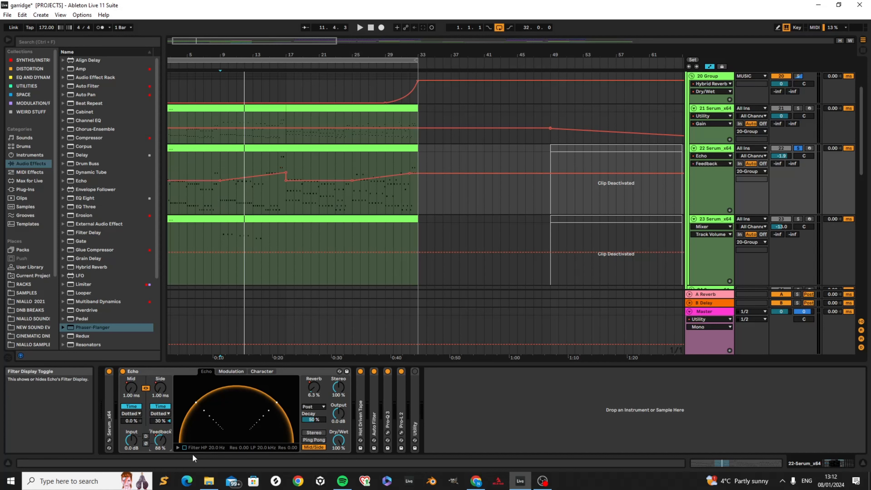
pyautogui.click(162, 390)
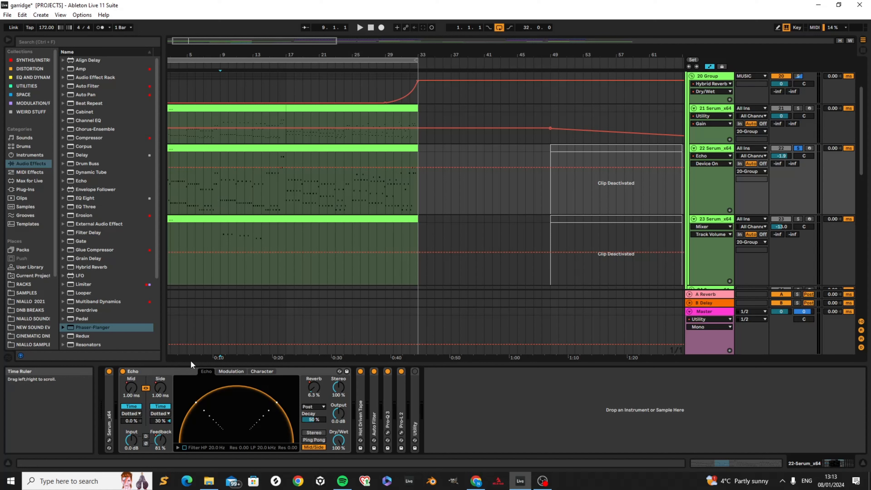
pyautogui.click(315, 388)
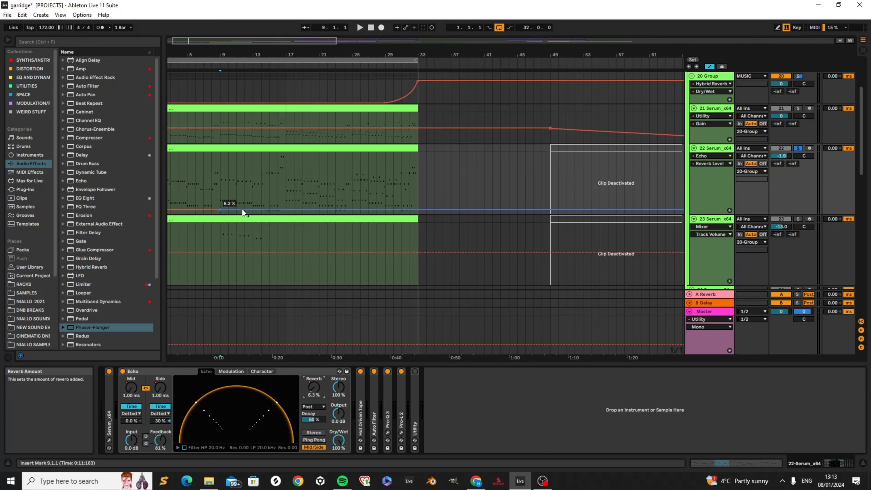
# Step: Play from bar 9 and briefly bypass Echo to compare the dry and processed sound
pyautogui.click(219, 169)
pyautogui.press('space')
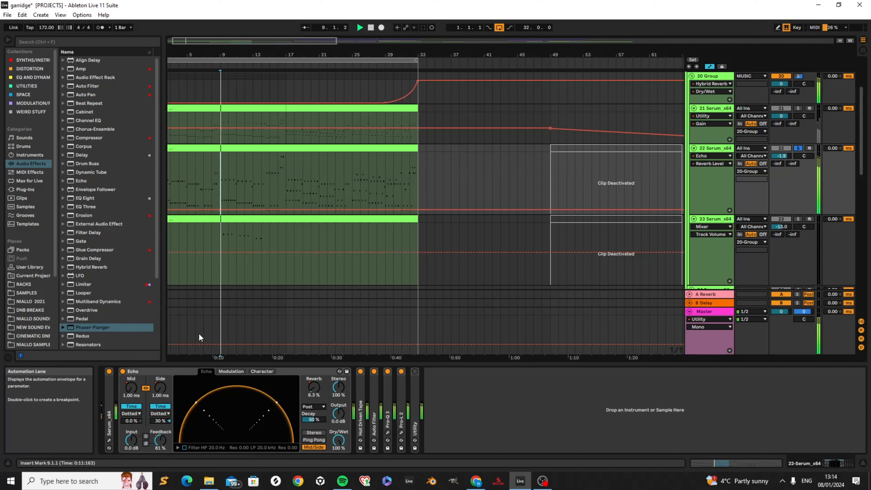
pyautogui.click(123, 372)
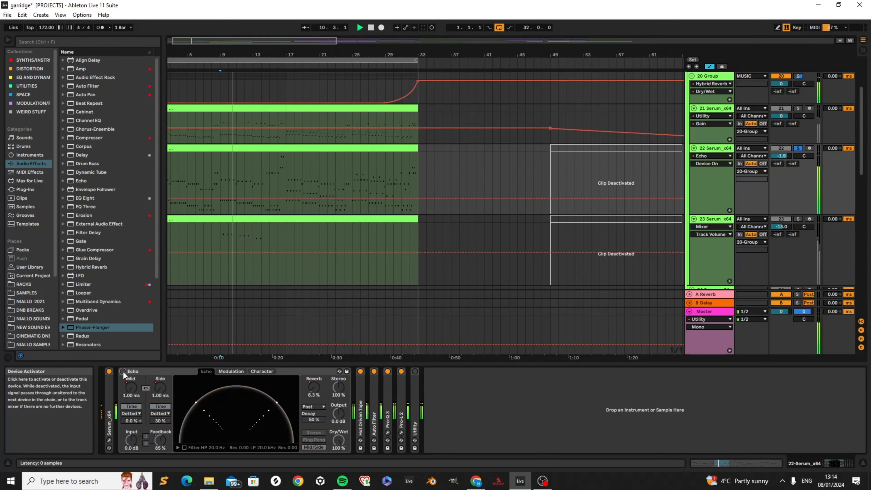
pyautogui.click(123, 372)
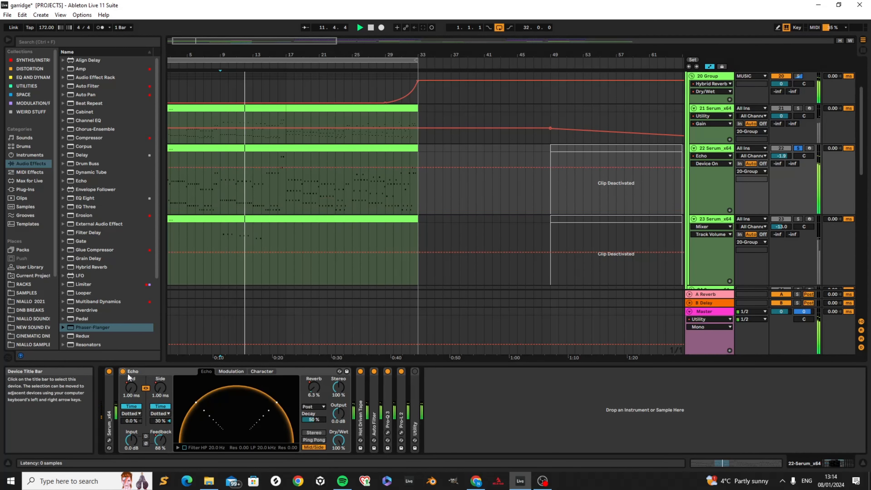
# Step: Enable Noise and Gate in Echo's Character settings
pyautogui.click(183, 370)
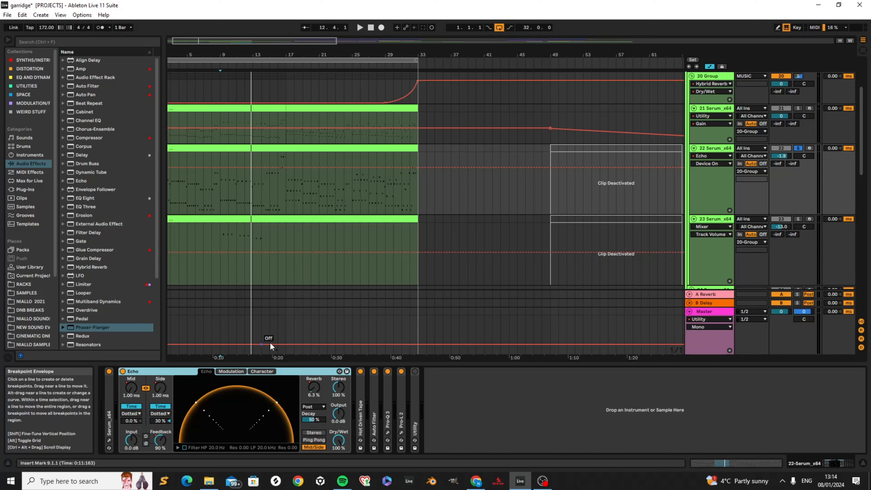
pyautogui.click(262, 372)
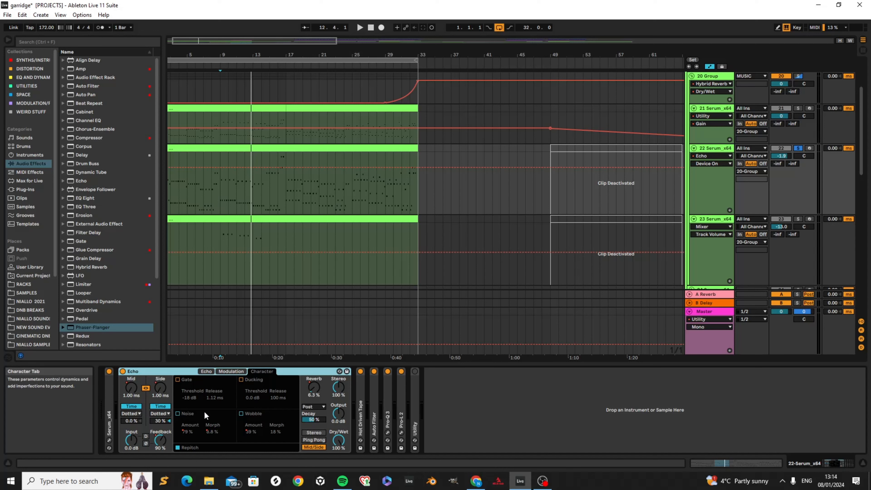
pyautogui.click(178, 413)
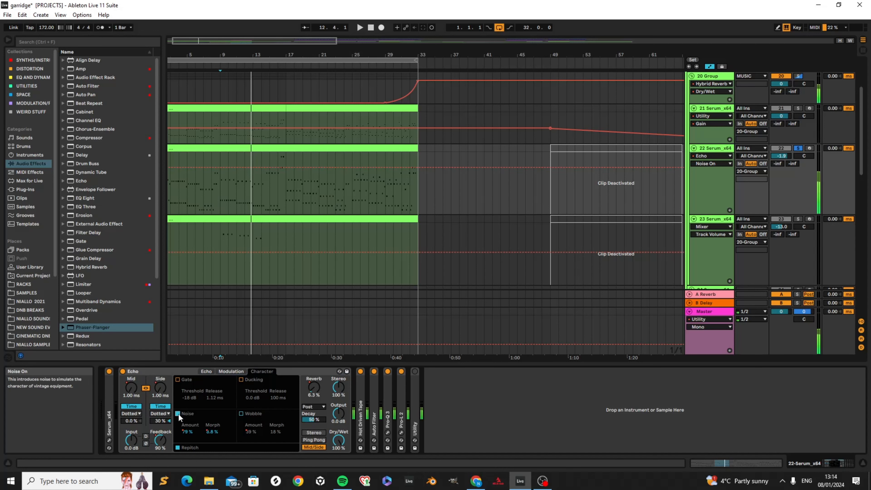
pyautogui.click(178, 379)
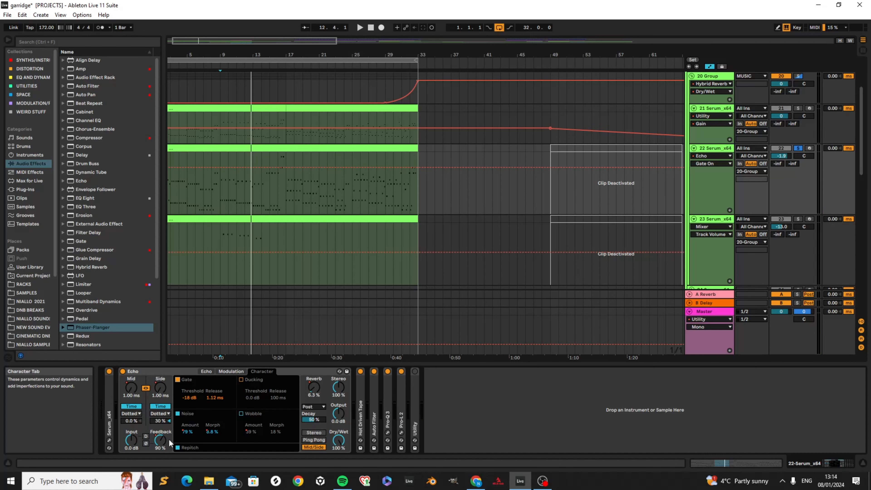
# Step: Nudge Echo's Noise Amount to 78% and restore its overridden automation
pyautogui.click(190, 434)
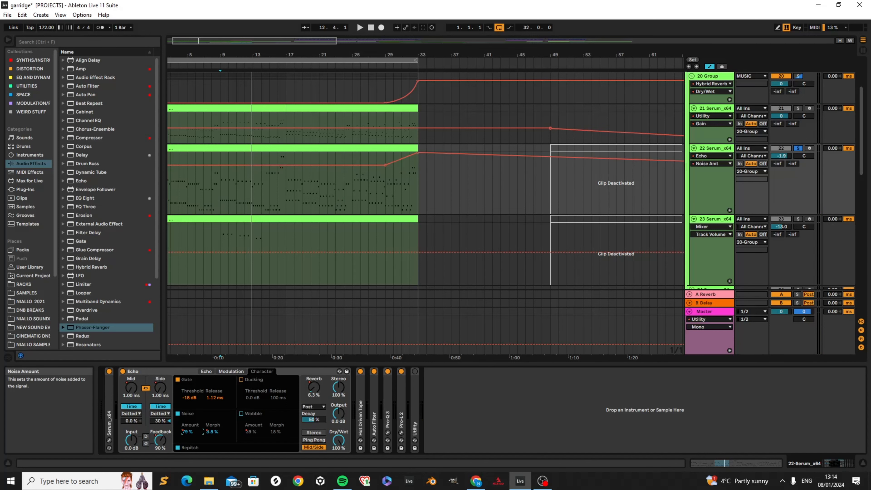
pyautogui.moveTo(187, 431); pyautogui.dragTo(187, 429)
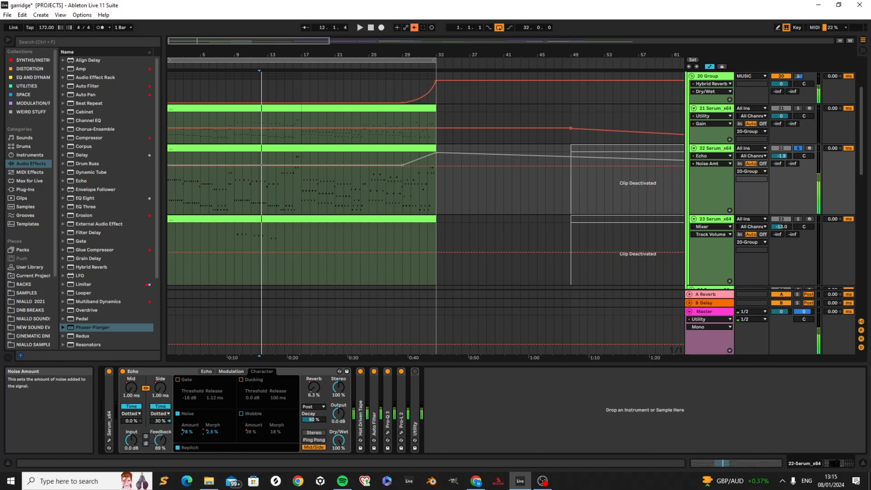
pyautogui.click(414, 27)
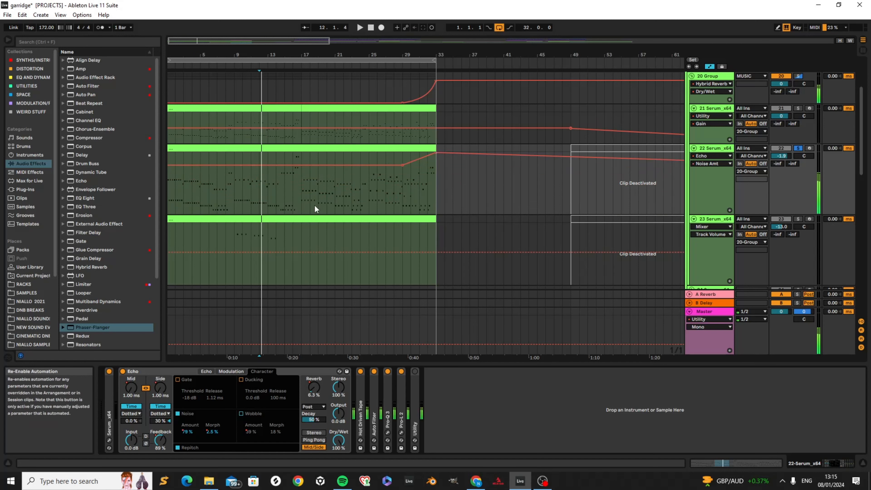
# Step: Switch Echo's Gate on again and show the Noise Amount and Noise Morph automation on track 22
pyautogui.click(178, 379)
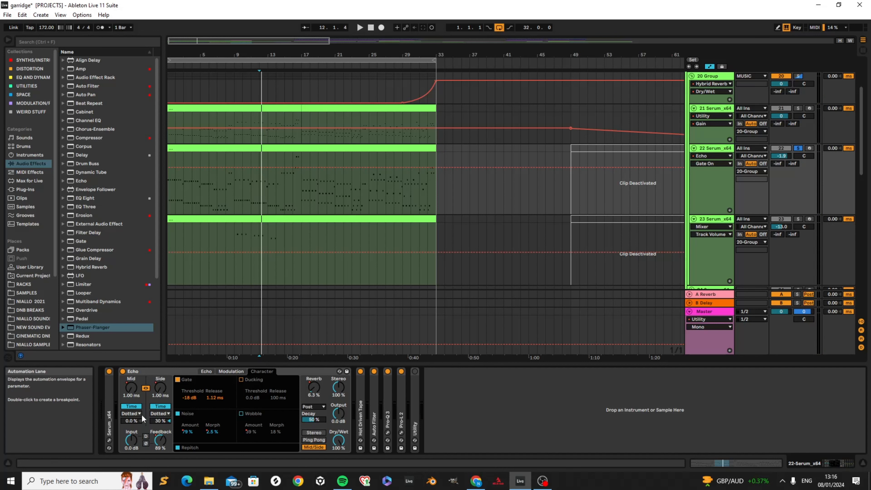
pyautogui.click(185, 431)
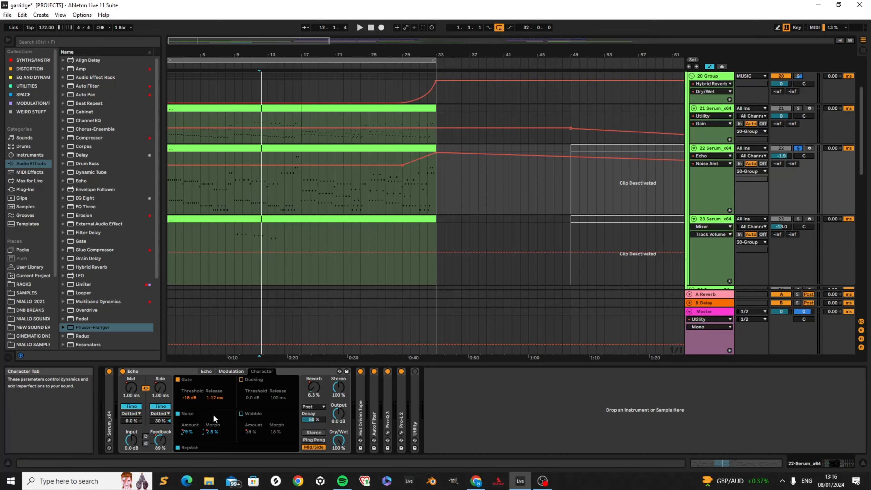
pyautogui.click(215, 431)
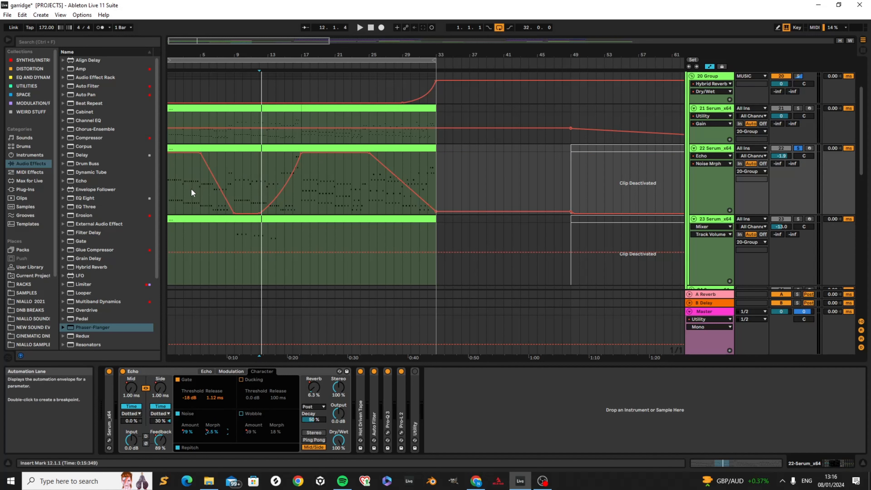
# Step: Listen to how the Noise Morph automation sounds from bars 2, 9 and 13
pyautogui.click(176, 188)
pyautogui.press('space')
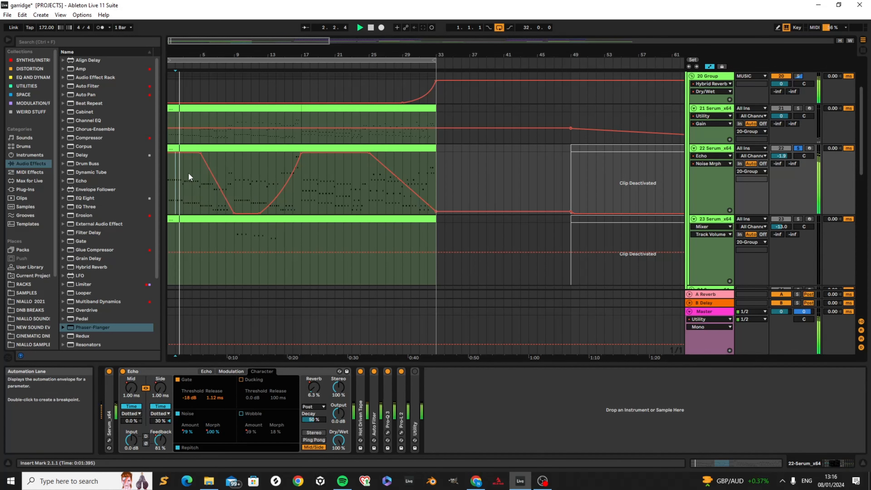
pyautogui.click(232, 166)
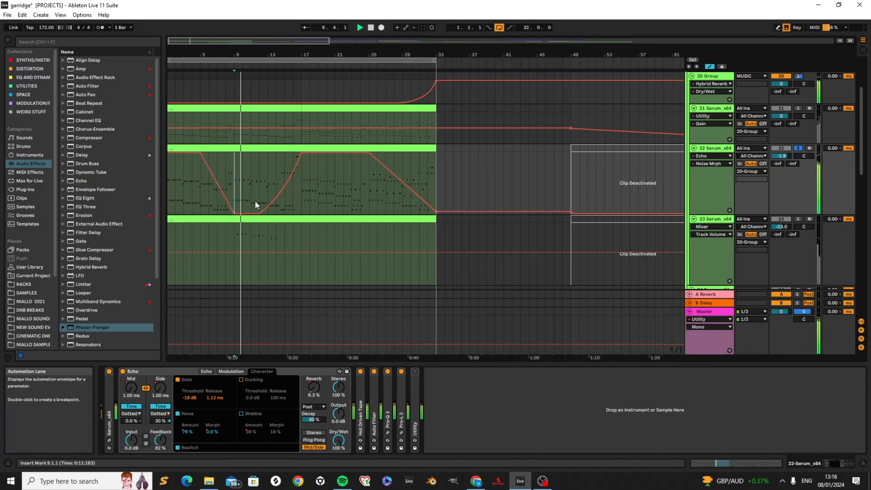
pyautogui.click(271, 172)
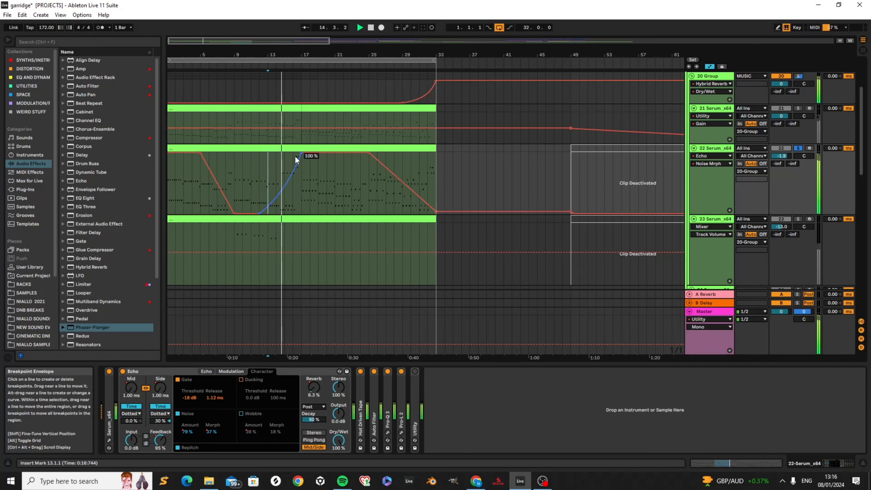
pyautogui.click(327, 192)
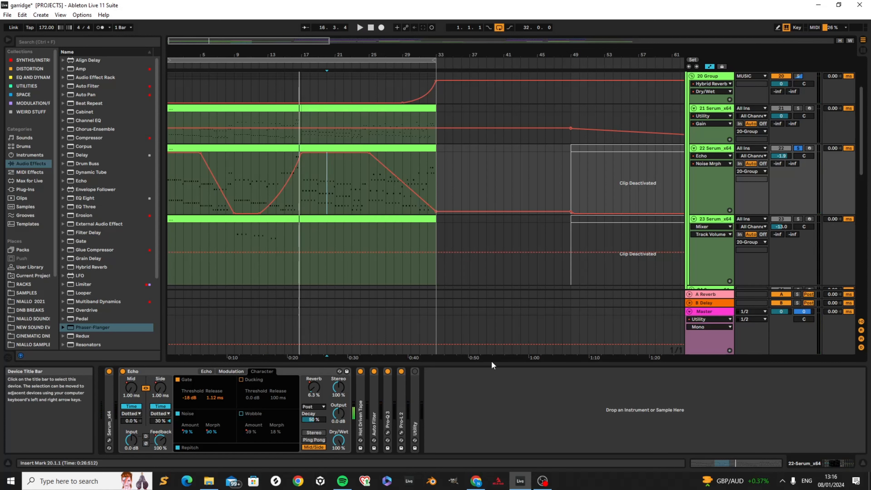
# Step: Turn on Echo's Wobble and show its Amount automation on track 22
pyautogui.doubleClick(360, 388)
pyautogui.doubleClick(370, 372)
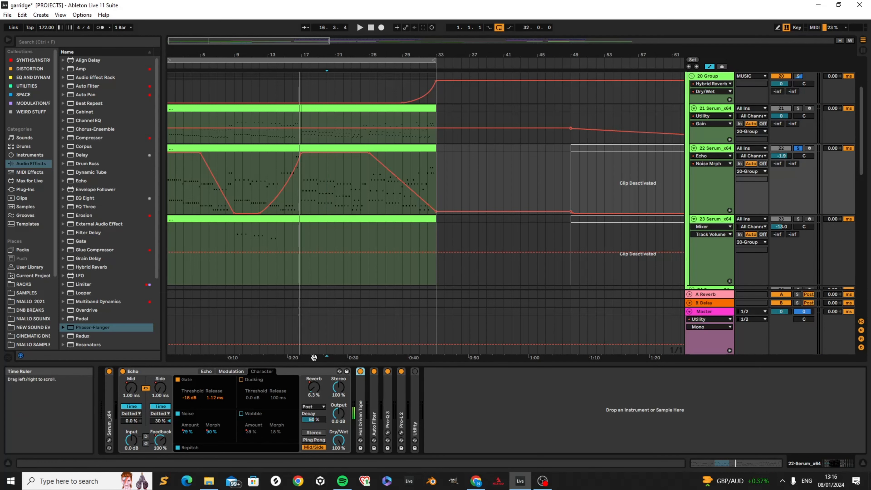
pyautogui.click(241, 413)
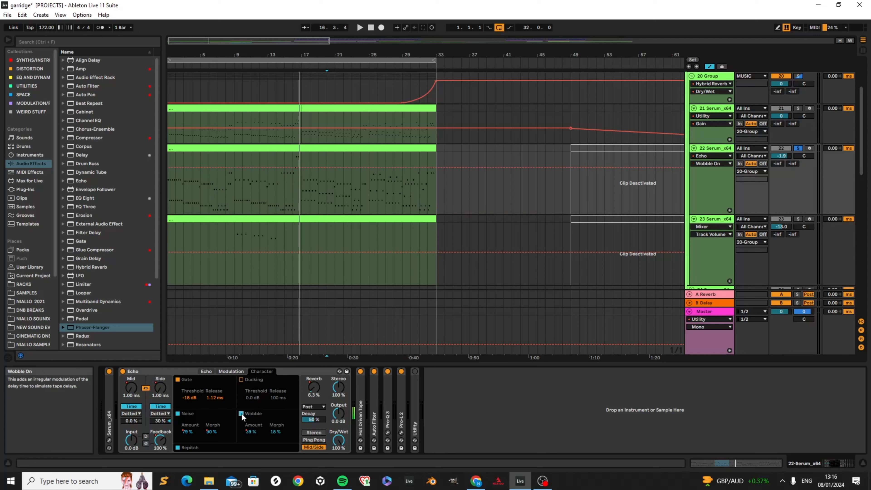
pyautogui.click(250, 431)
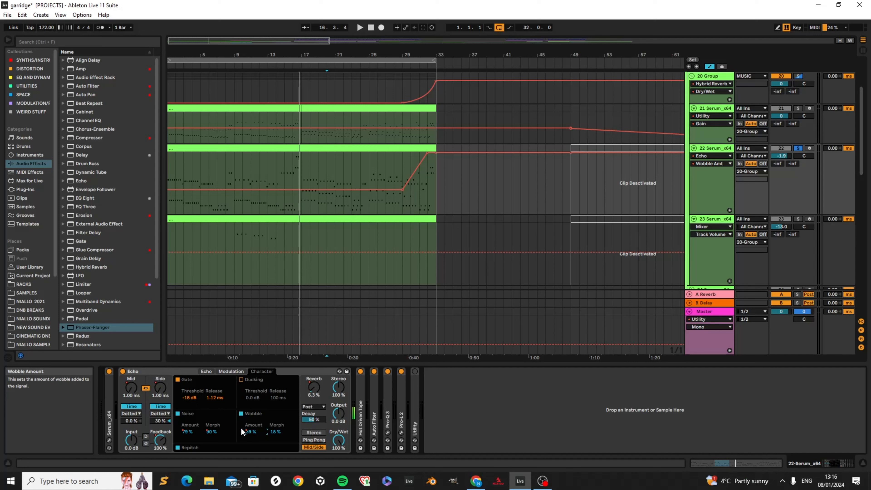
# Step: Try out Wobble Morph during playback, from 100% down to 0%
pyautogui.moveTo(278, 433); pyautogui.dragTo(277, 449)
pyautogui.press('space')
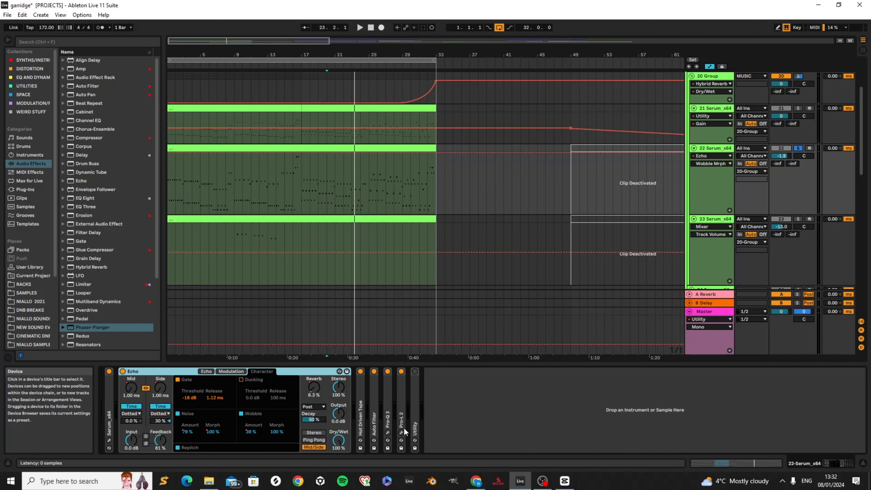
pyautogui.moveTo(277, 432); pyautogui.dragTo(277, 477)
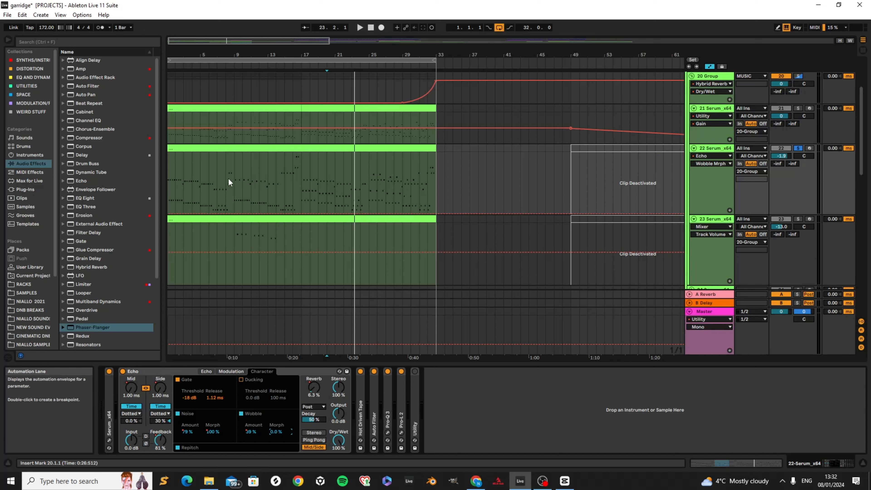
# Step: Set Wobble Amount to 100% and audition from bar 9 while raising Wobble Morph to 100%
pyautogui.click(233, 183)
pyautogui.moveTo(253, 432); pyautogui.dragTo(254, 388)
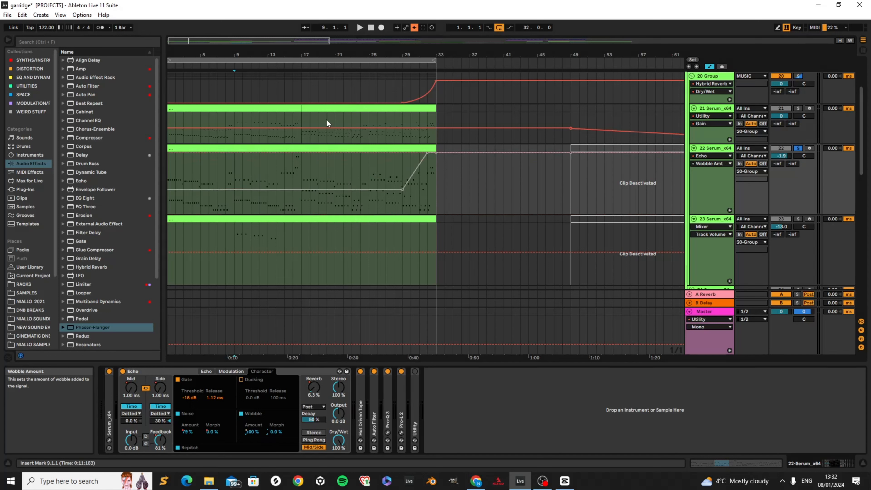
pyautogui.press('space')
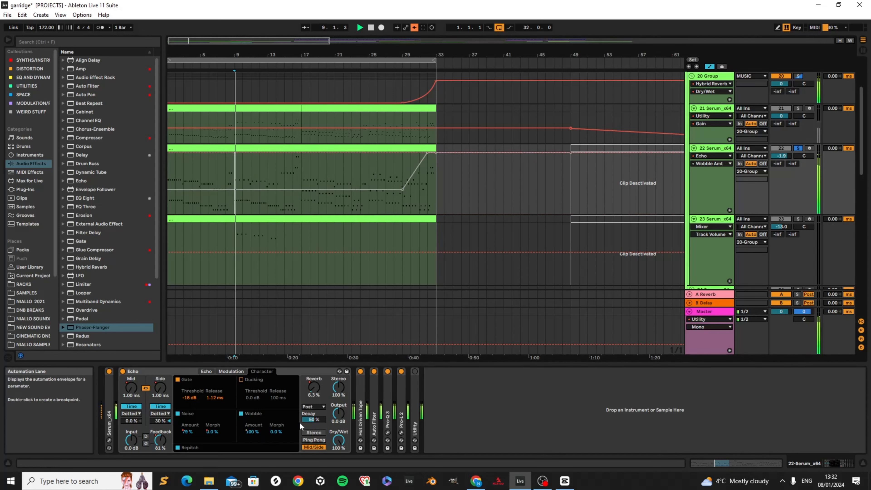
pyautogui.moveTo(275, 431); pyautogui.dragTo(275, 388)
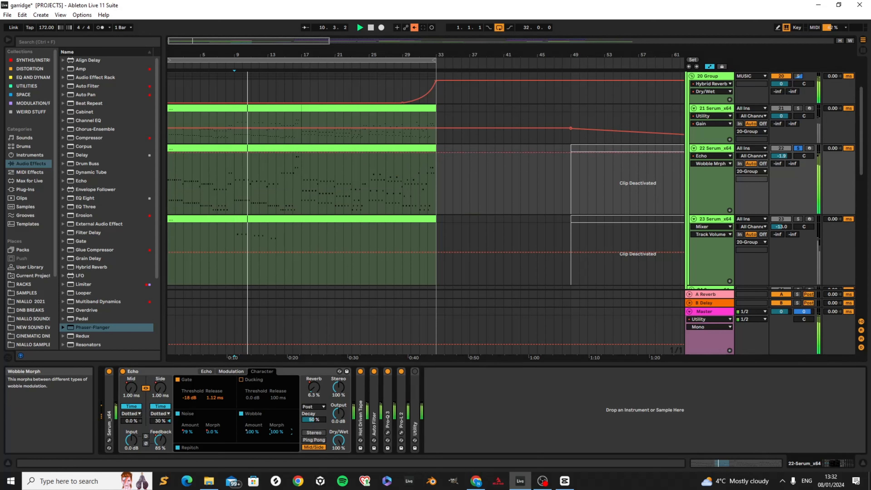
pyautogui.press('space')
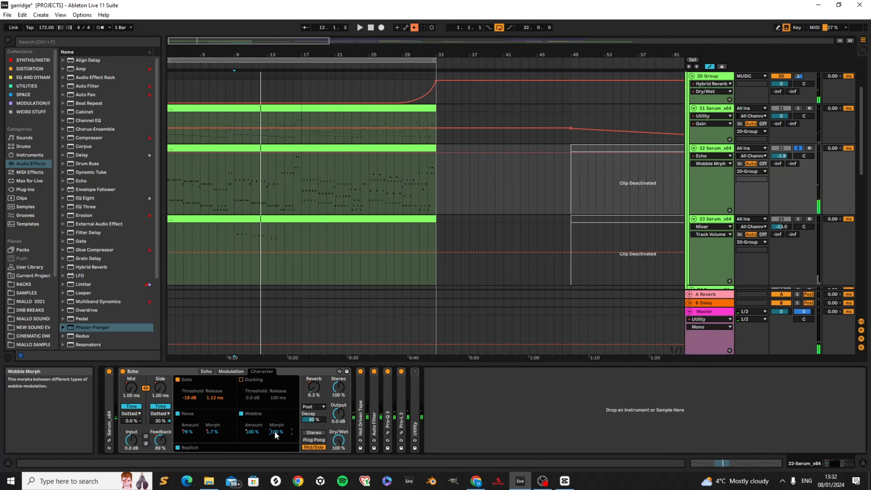
# Step: Restore the overridden automation, set Wobble Morph to 0% and return to Echo's main delay display
pyautogui.click(414, 28)
pyautogui.moveTo(275, 431); pyautogui.dragTo(274, 481)
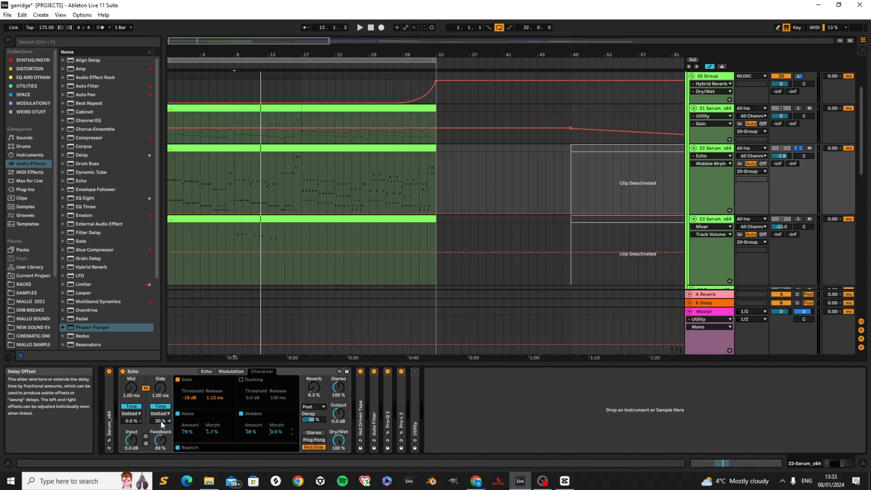
pyautogui.click(206, 372)
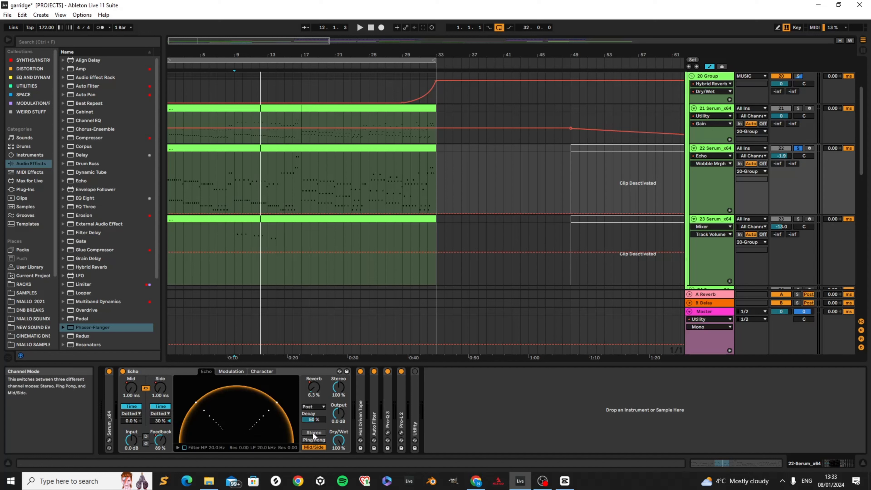
# Step: Compare Echo's Stereo and Mid/Side channel modes and audition Stereo from bar 8 on track 22
pyautogui.click(313, 433)
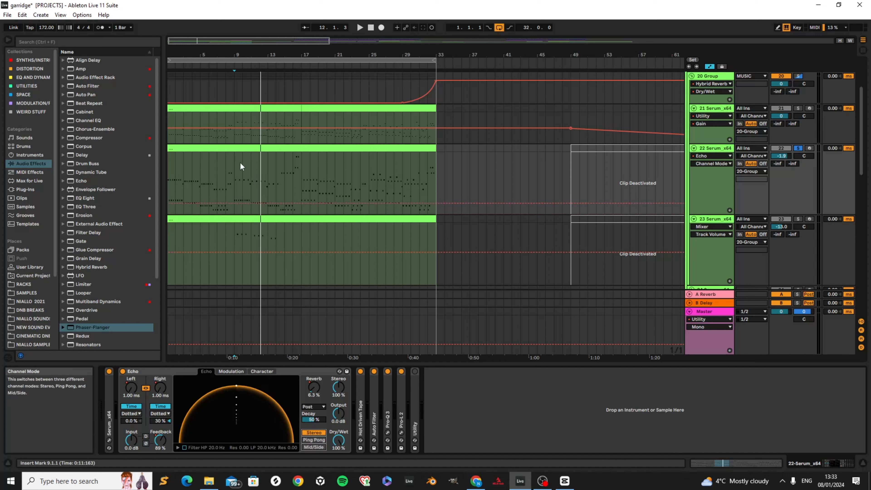
pyautogui.click(312, 446)
pyautogui.click(234, 182)
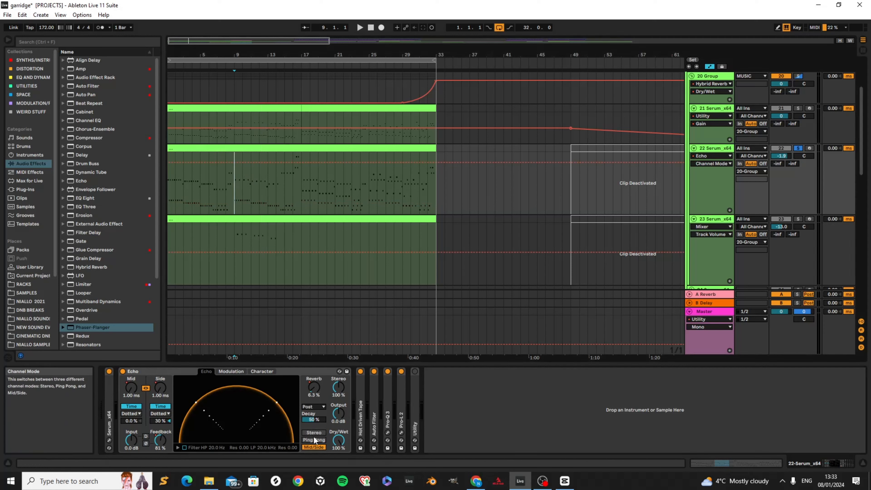
pyautogui.click(314, 432)
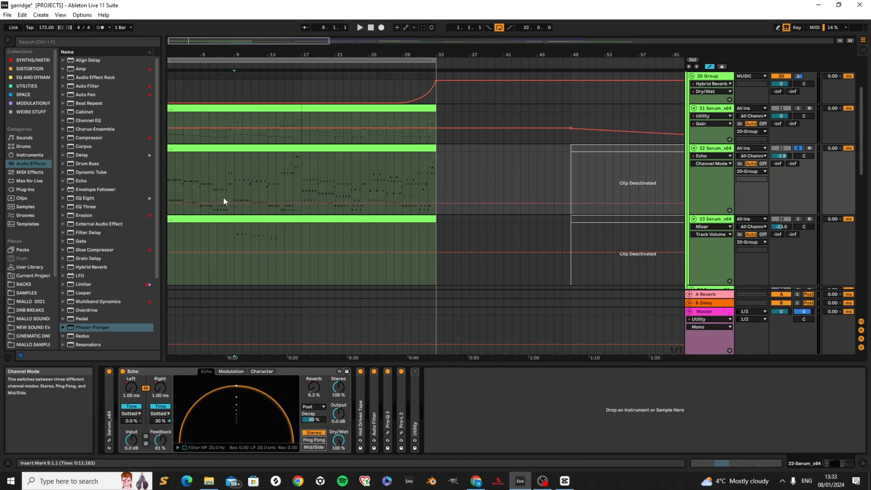
pyautogui.click(225, 168)
pyautogui.press('space')
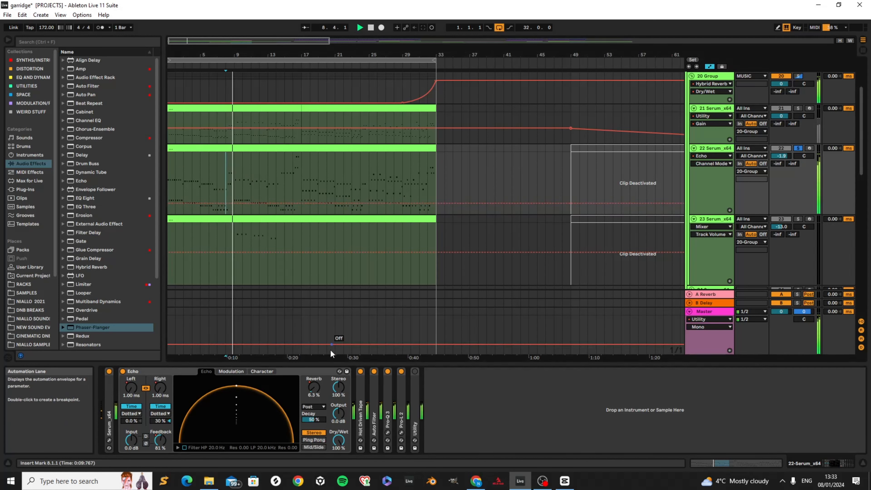
pyautogui.press('space')
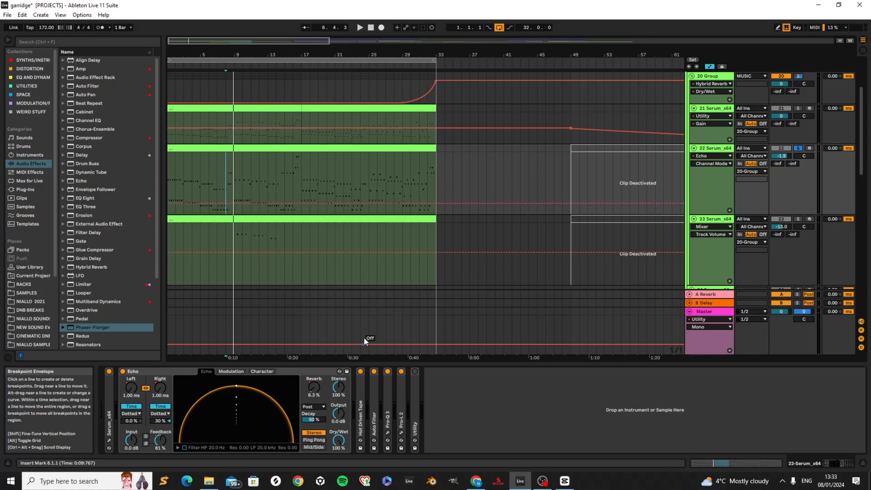
pyautogui.click(316, 446)
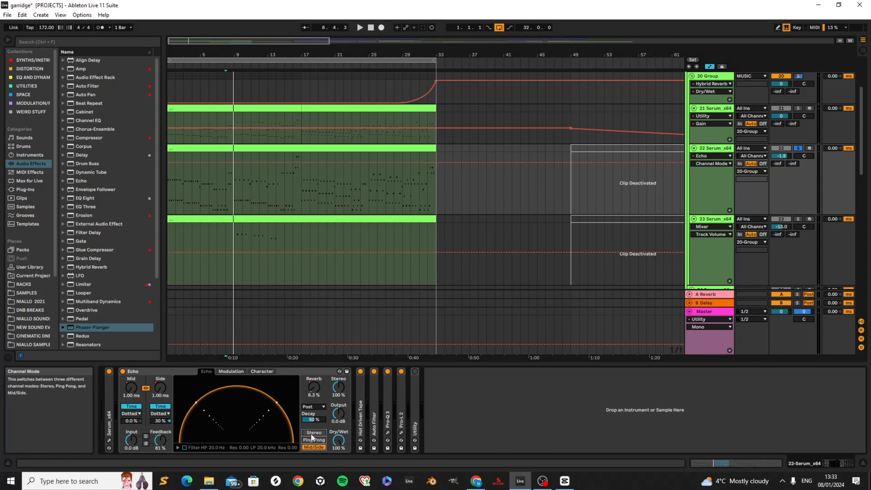
pyautogui.click(162, 421)
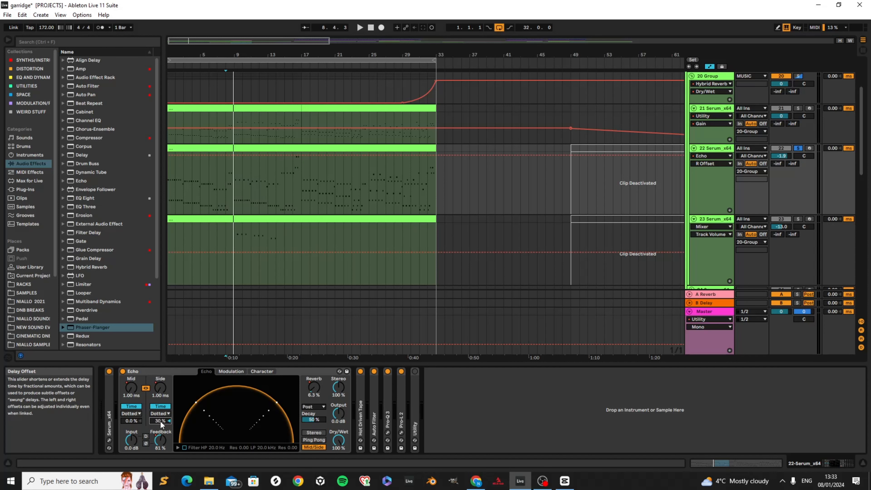
pyautogui.scroll(1, 239, 188)
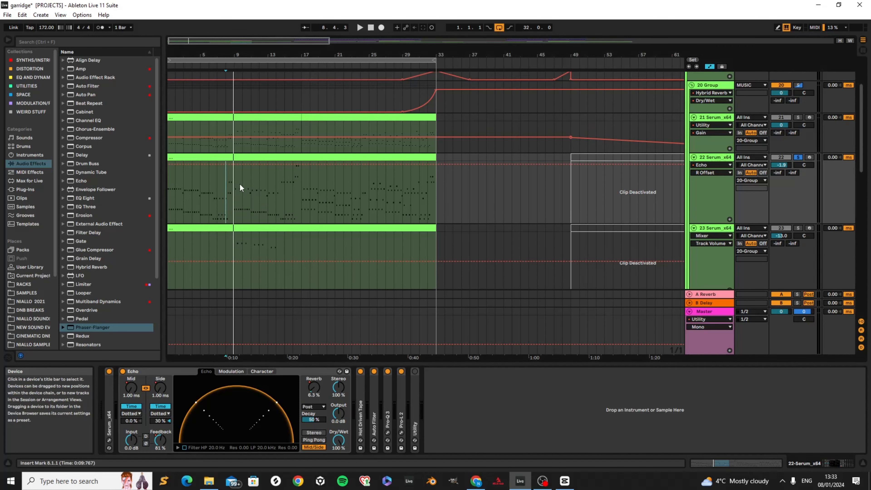
pyautogui.click(229, 189)
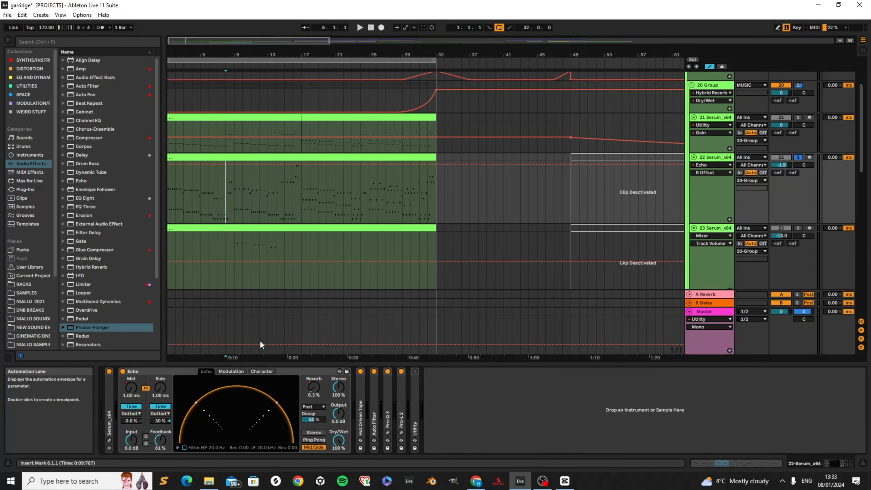
pyautogui.press('space')
pyautogui.moveTo(162, 422); pyautogui.dragTo(162, 421)
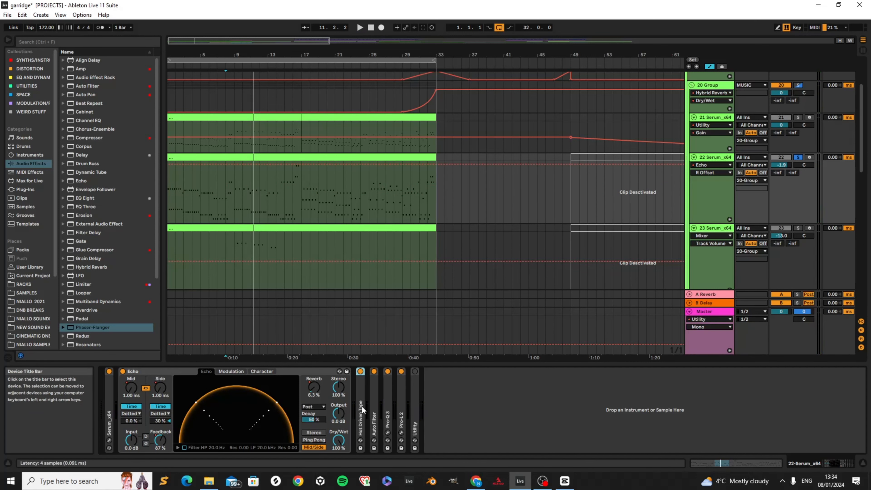
# Step: Unfold the Hot Driven Tape saturator after Echo and audition from bar 9 with it switched off and back on
pyautogui.doubleClick(359, 374)
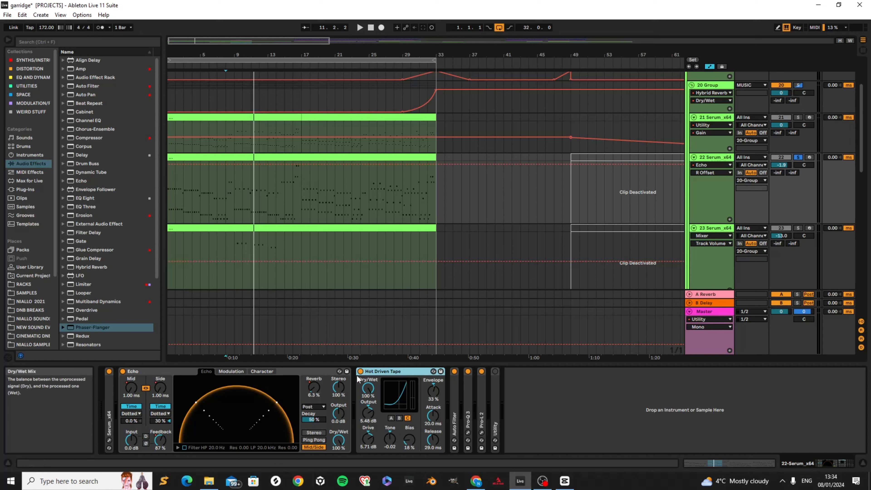
pyautogui.click(235, 199)
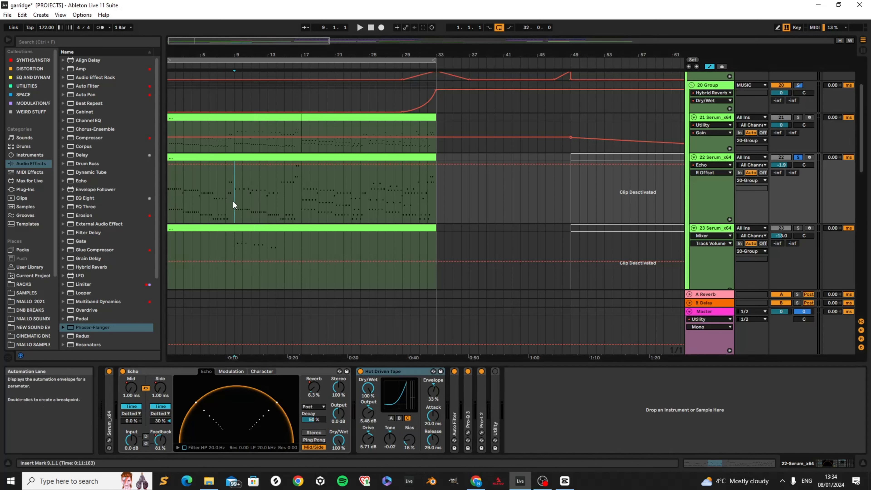
pyautogui.click(361, 371)
pyautogui.press('space')
pyautogui.click(360, 372)
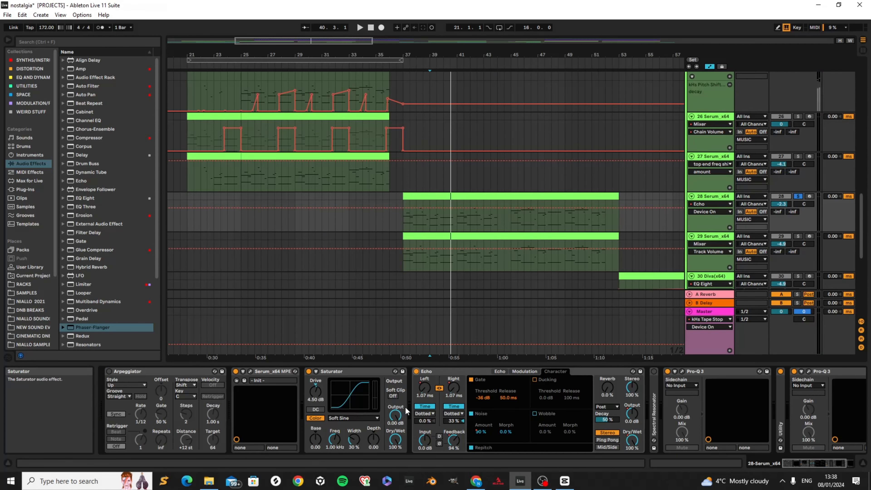
# Step: Show Echo's left delay time automation on track 28 and examine its curve across the clip up to bar 53
pyautogui.moveTo(831, 465); pyautogui.dragTo(862, 467)
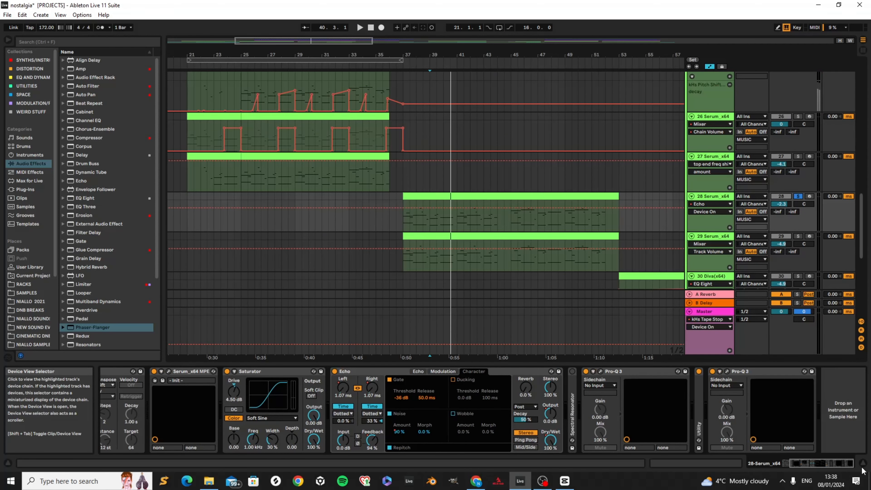
pyautogui.click(371, 387)
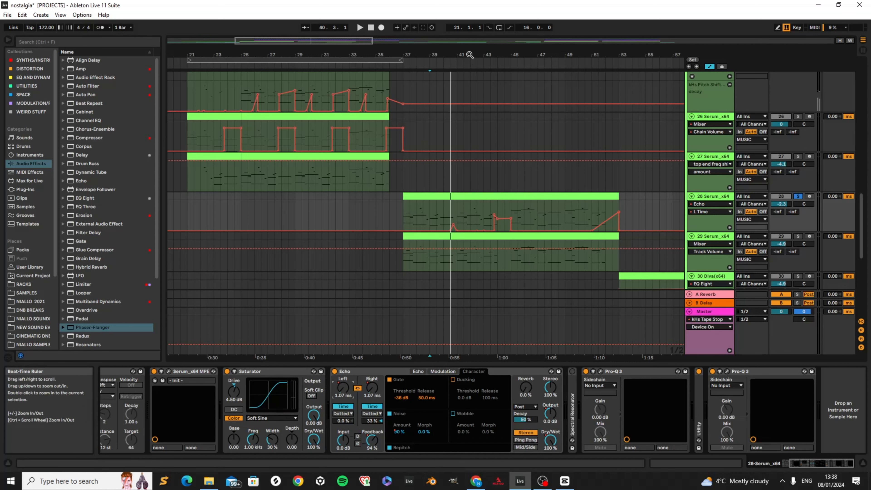
pyautogui.moveTo(471, 56); pyautogui.dragTo(448, 108)
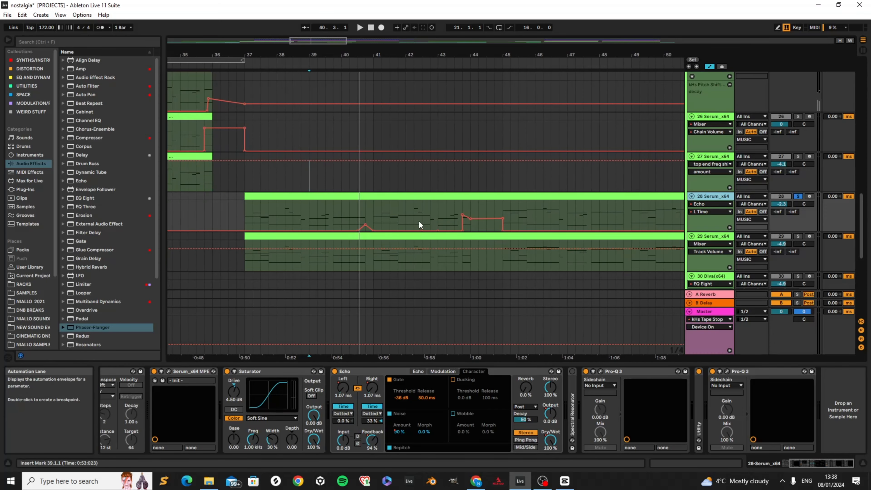
pyautogui.click(342, 391)
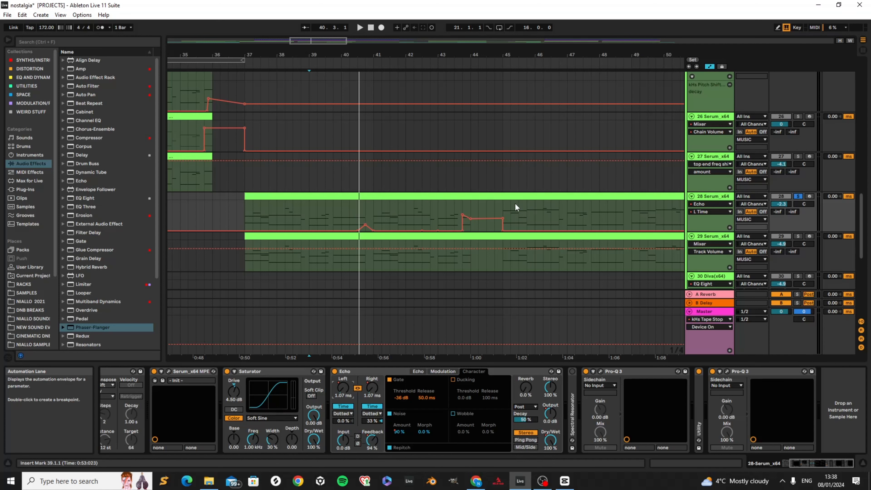
pyautogui.moveTo(481, 55); pyautogui.dragTo(347, 62)
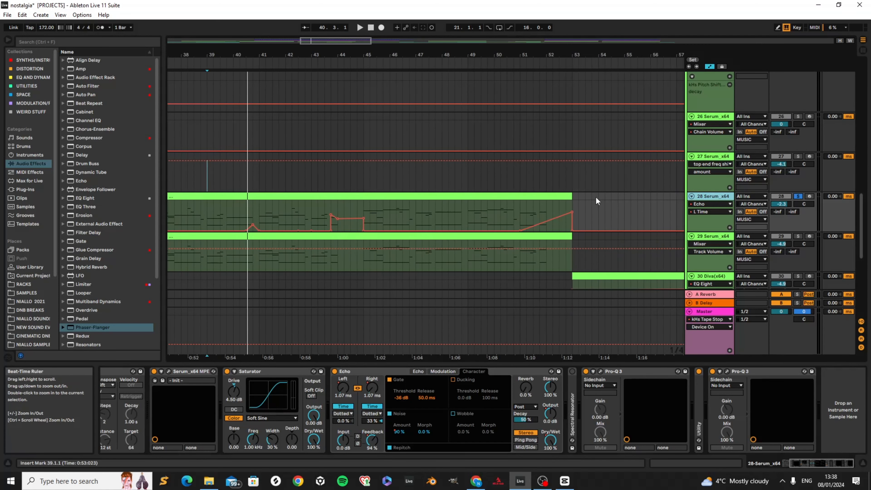
# Step: Audition the left delay time automation on track 28 from bar 43
pyautogui.click(318, 213)
pyautogui.moveTo(344, 53); pyautogui.dragTo(428, 51)
pyautogui.click(399, 209)
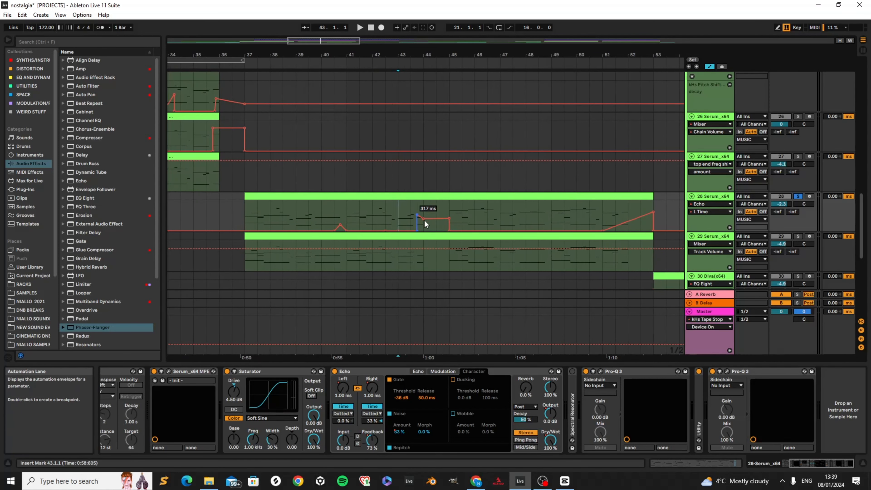
pyautogui.press('space')
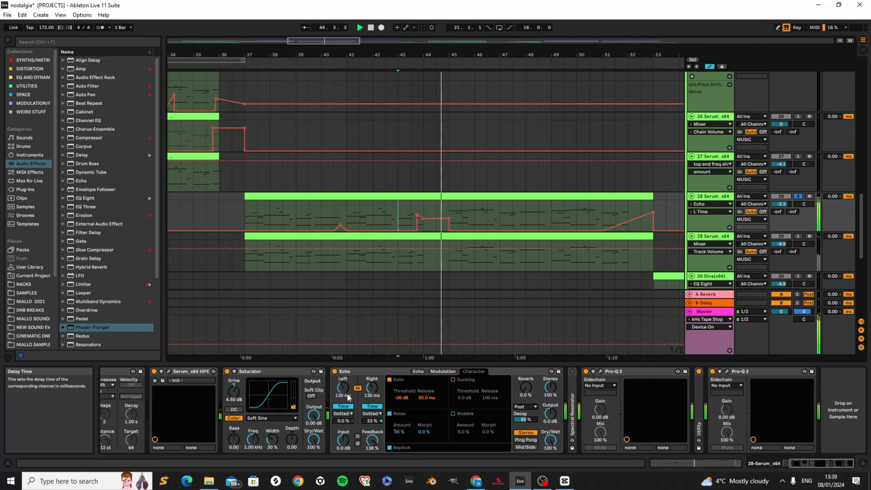
# Step: Audition the rising delay time automation from bar 51 and return the insert marker to bar 37
pyautogui.click(602, 211)
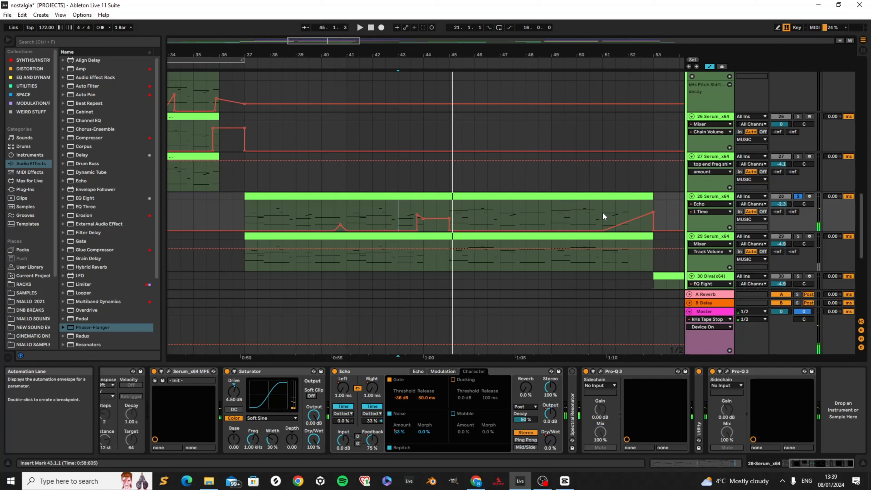
pyautogui.press('space')
pyautogui.press('space')
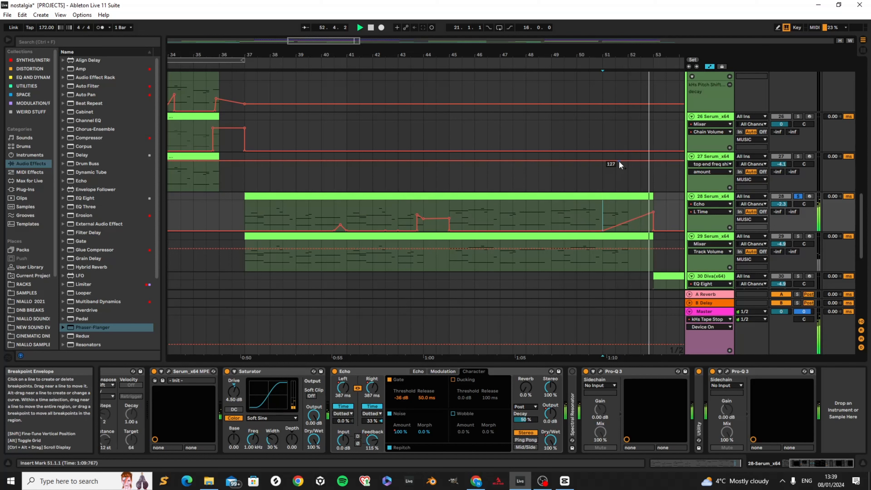
pyautogui.press('space')
pyautogui.click(244, 213)
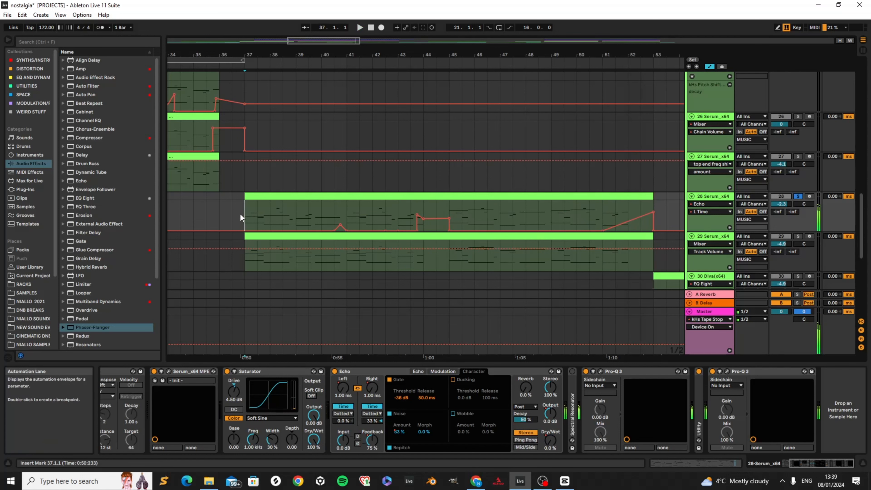
# Step: Return to Echo's filter display and show the high-pass frequency automation on track 28
pyautogui.click(342, 395)
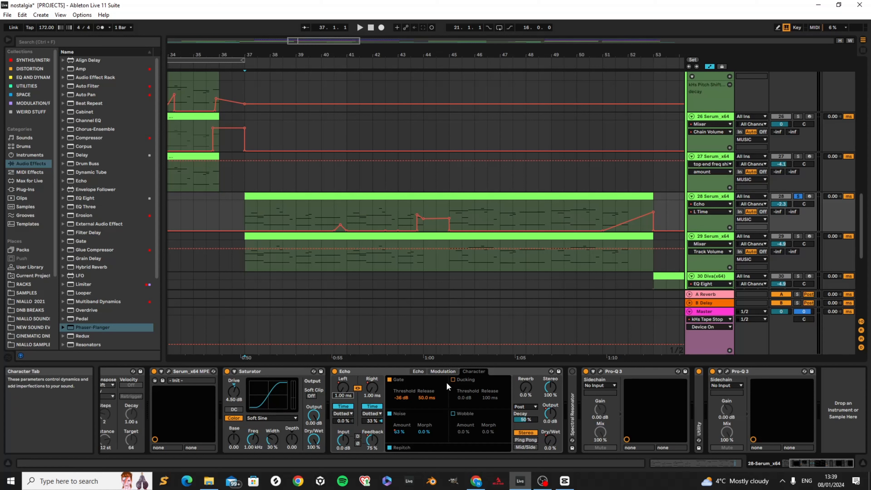
pyautogui.click(441, 371)
pyautogui.click(418, 371)
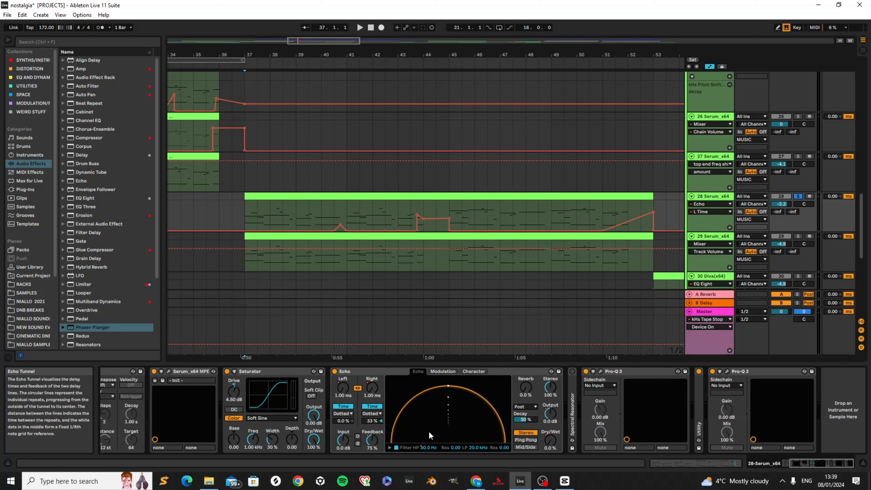
pyautogui.click(428, 447)
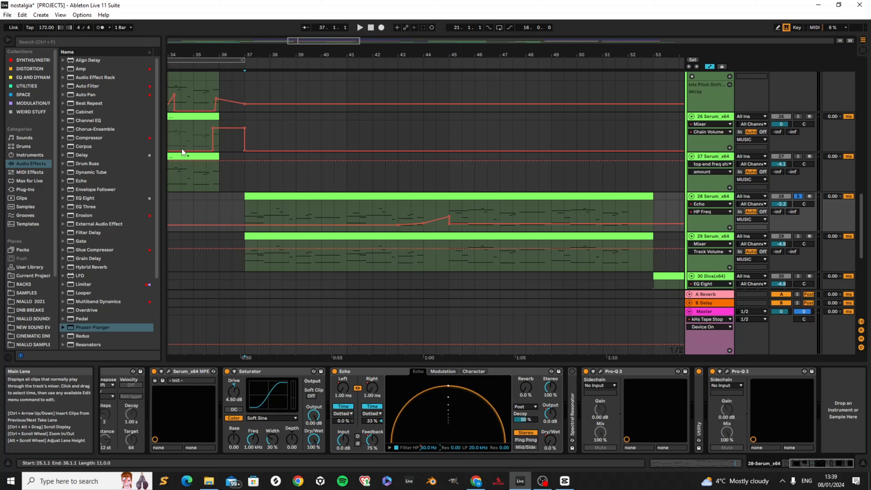
# Step: Review Echo's Modulation and Character settings and show the Dry/Wet automation on track 28
pyautogui.click(473, 373)
pyautogui.click(450, 371)
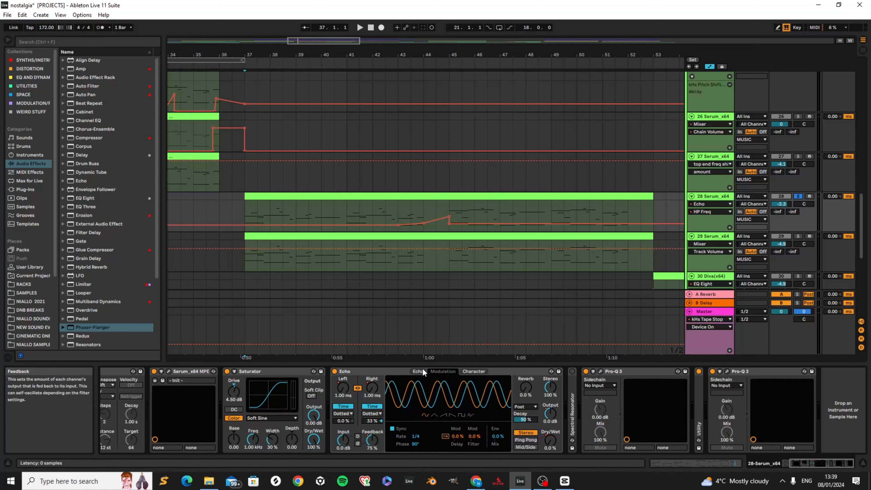
pyautogui.click(418, 372)
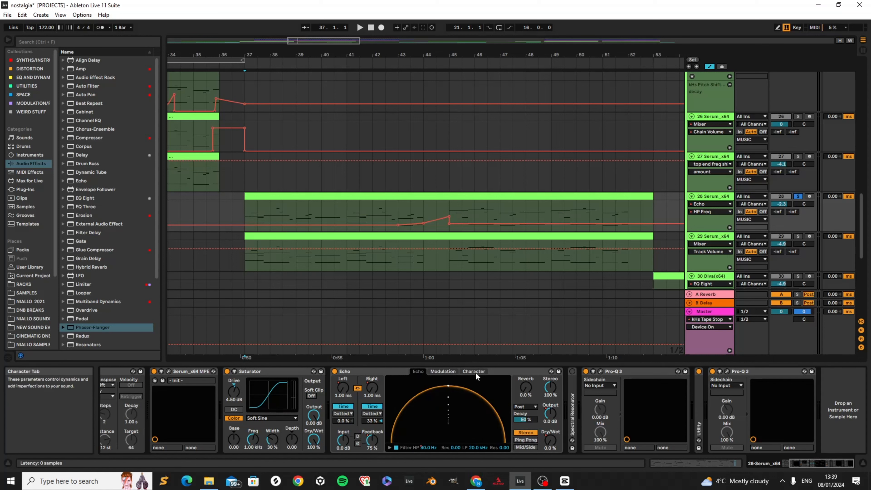
pyautogui.click(468, 373)
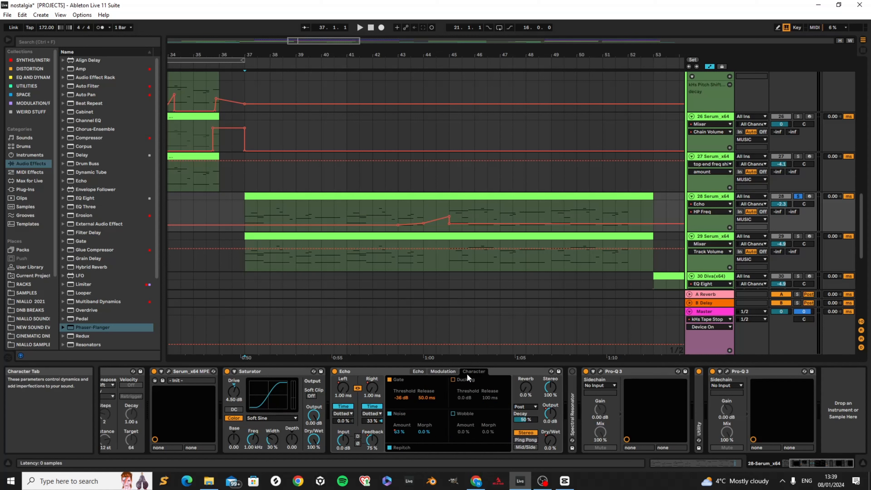
pyautogui.click(550, 442)
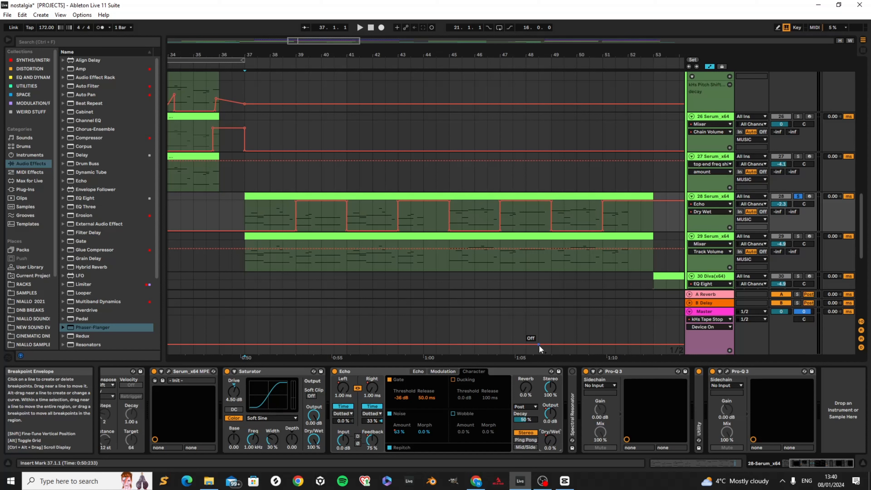
# Step: Switch to the browser and look through the posts on the creator's Patreon page, including tutorials, sample packs and track stems
pyautogui.scroll(-8, 546, 262)
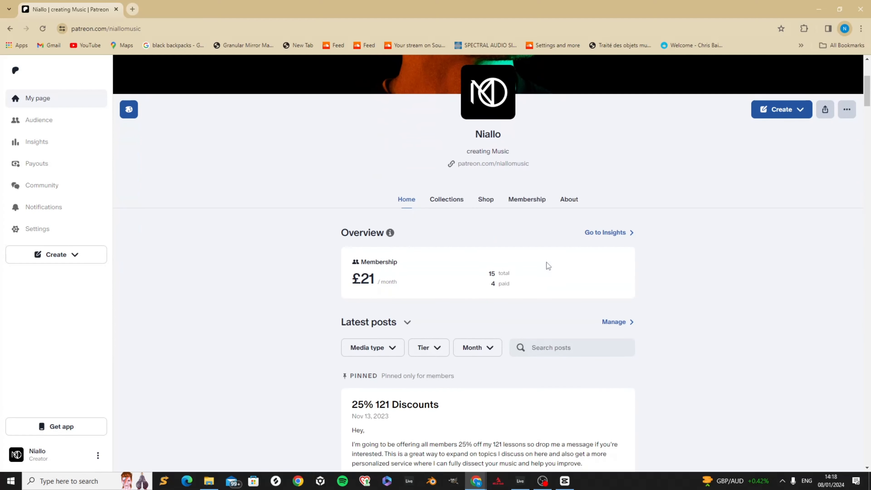
pyautogui.scroll(-10, 549, 268)
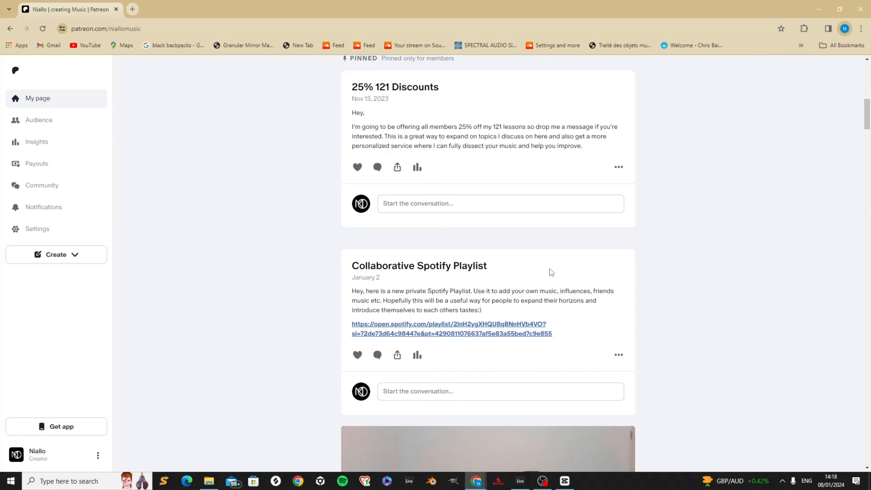
pyautogui.scroll(-12, 580, 298)
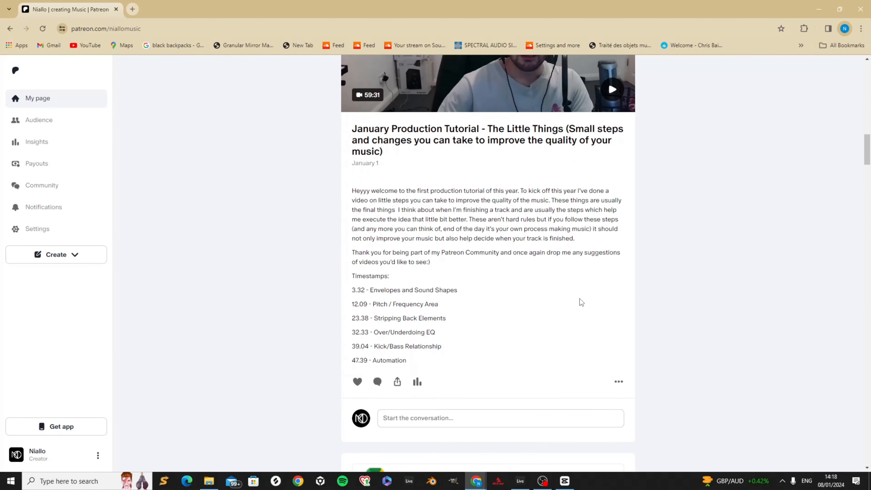
pyautogui.scroll(-18, 590, 328)
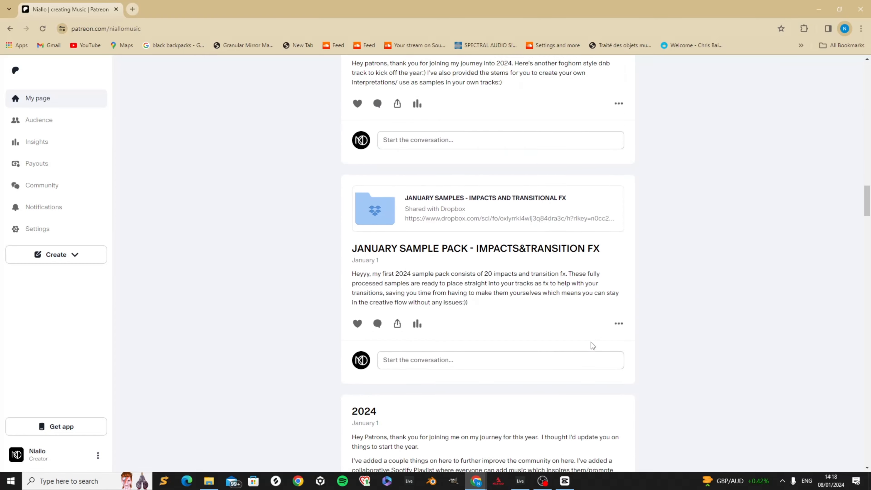
pyautogui.scroll(-15, 602, 364)
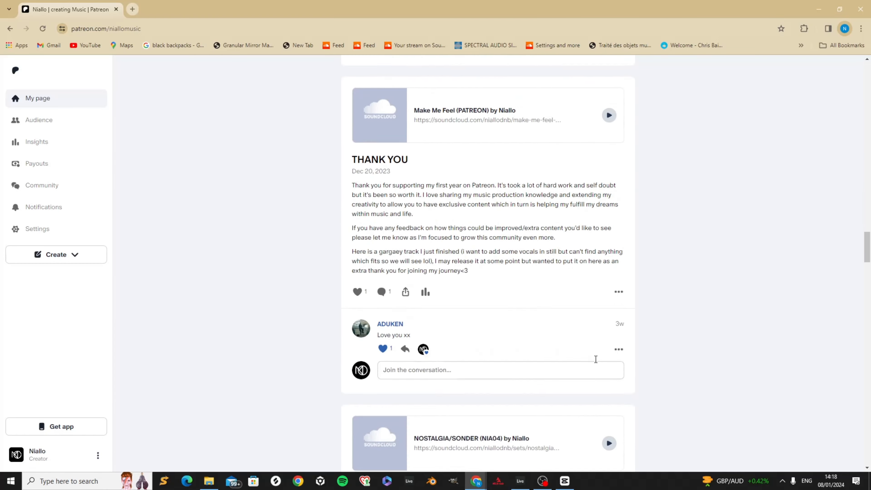
pyautogui.scroll(-15, 595, 359)
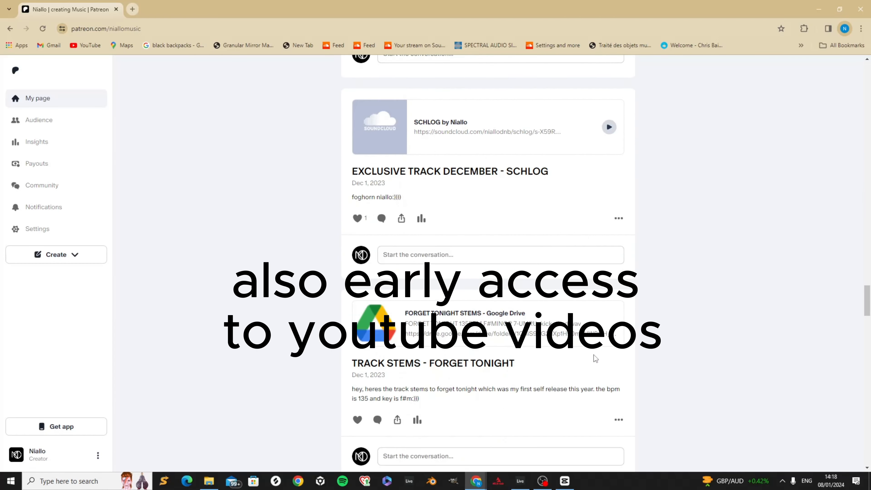
pyautogui.scroll(-15, 595, 358)
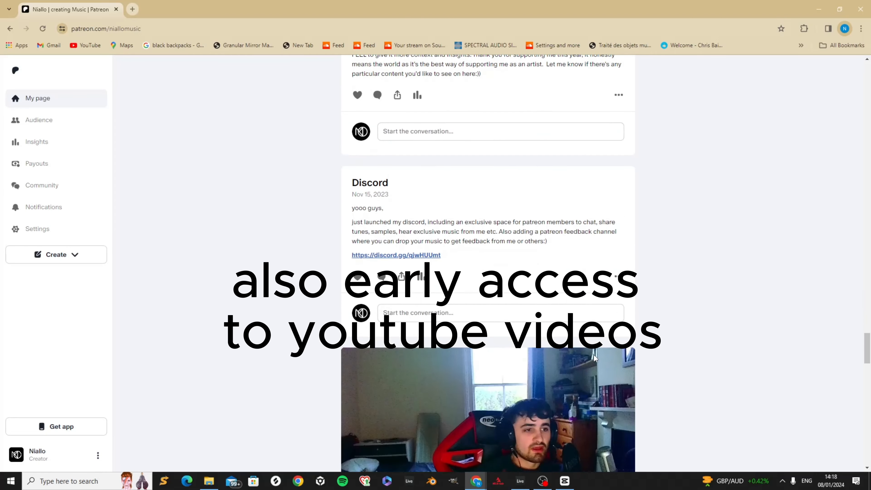
pyautogui.scroll(-10, 595, 358)
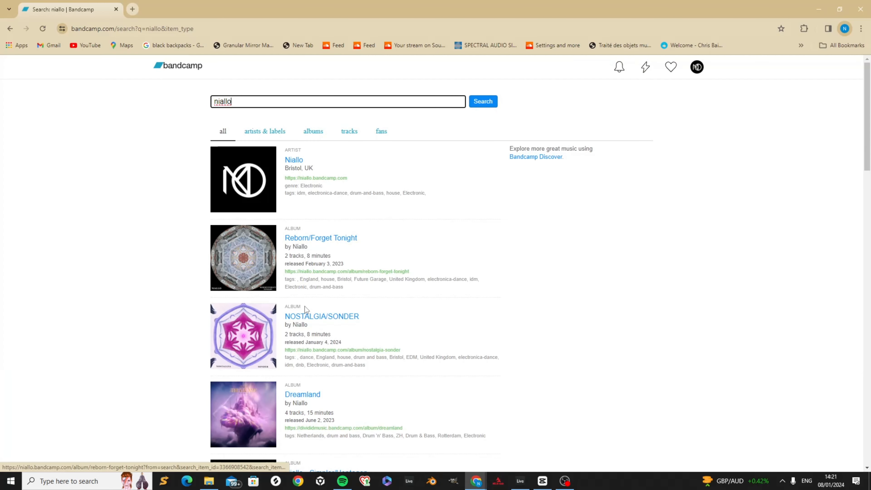
# Step: Open the NOSTALGIA/SONDER album from the Bandcamp search results and view its page
pyautogui.click(305, 316)
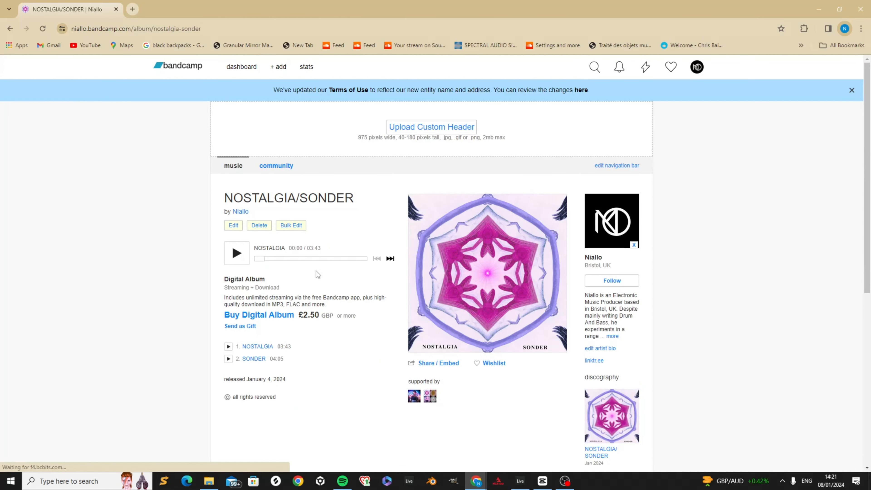
pyautogui.scroll(-2, 350, 339)
pyautogui.scroll(2, 492, 379)
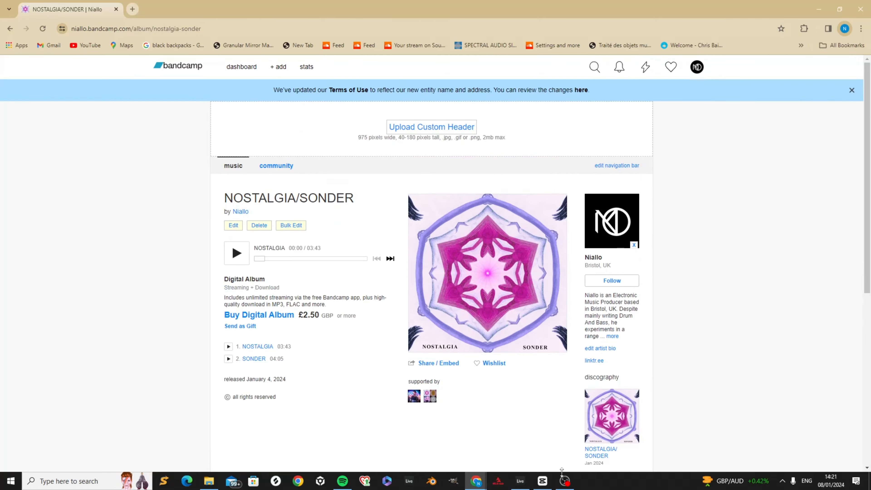